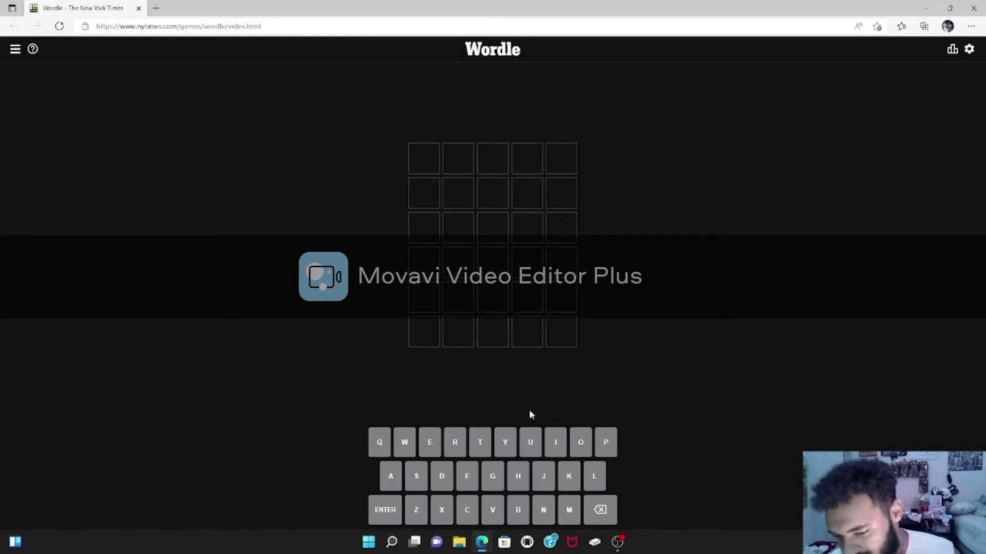
text(a)
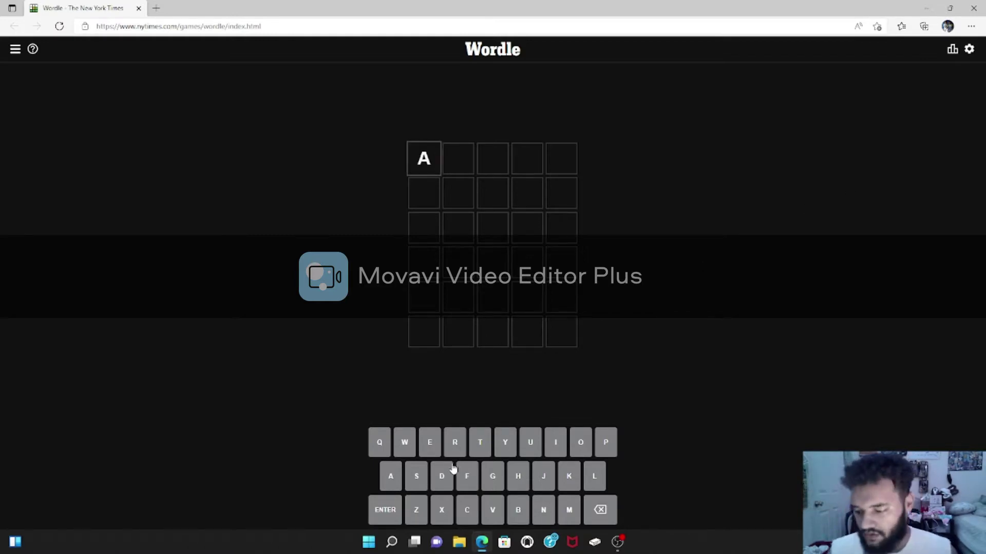
text(udio)
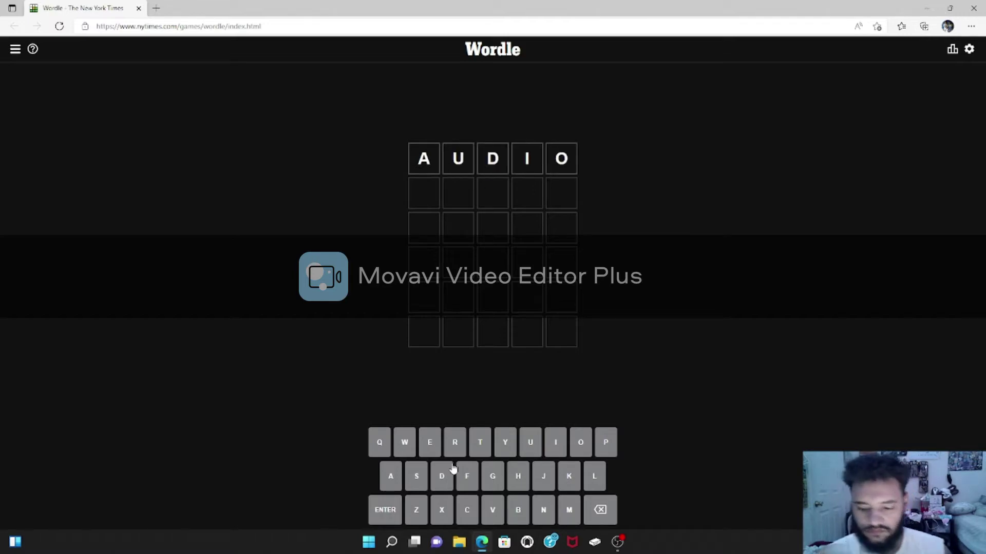
Submit AUDIO as the first guess (all grey), then enter and submit VENTS.
key(Return)
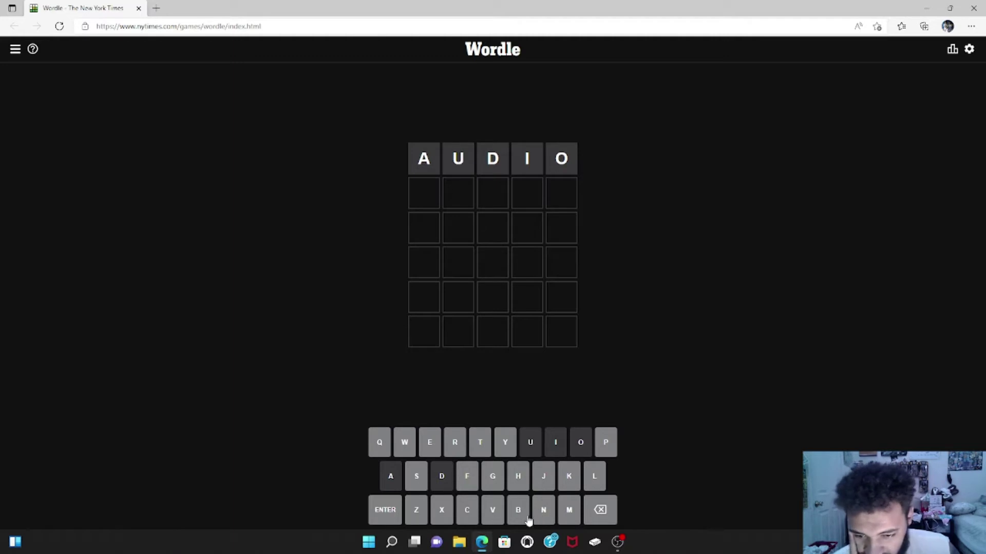
click(501, 515)
click(431, 445)
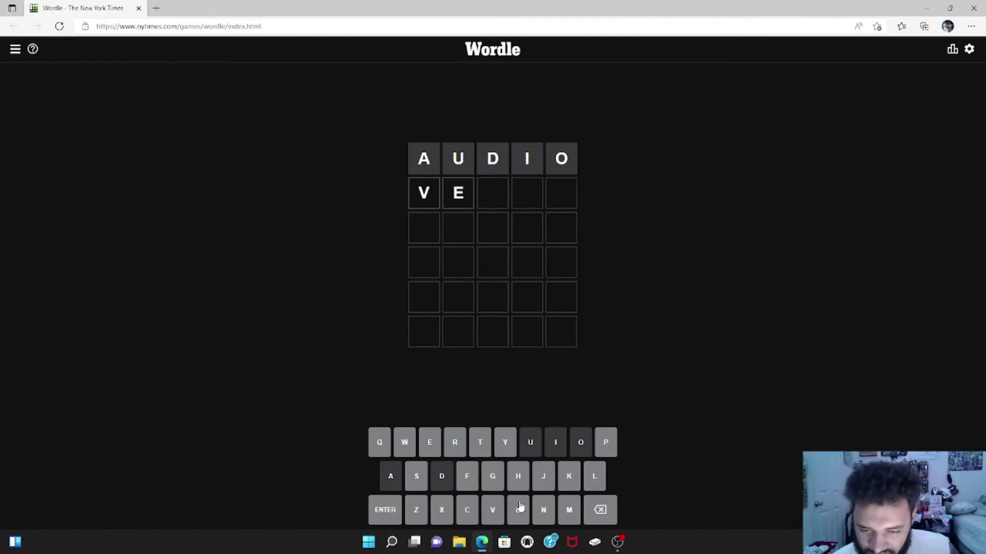
click(542, 515)
click(491, 440)
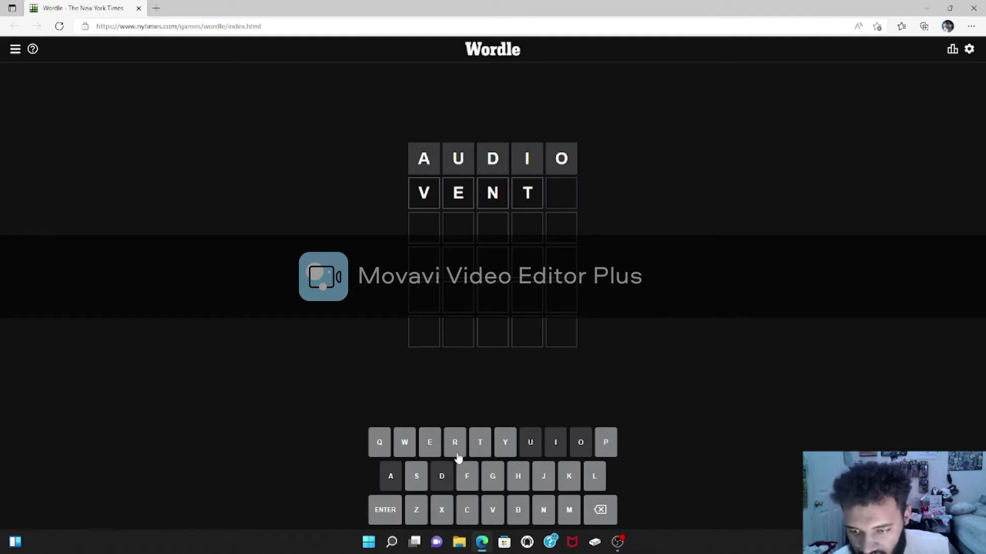
click(421, 473)
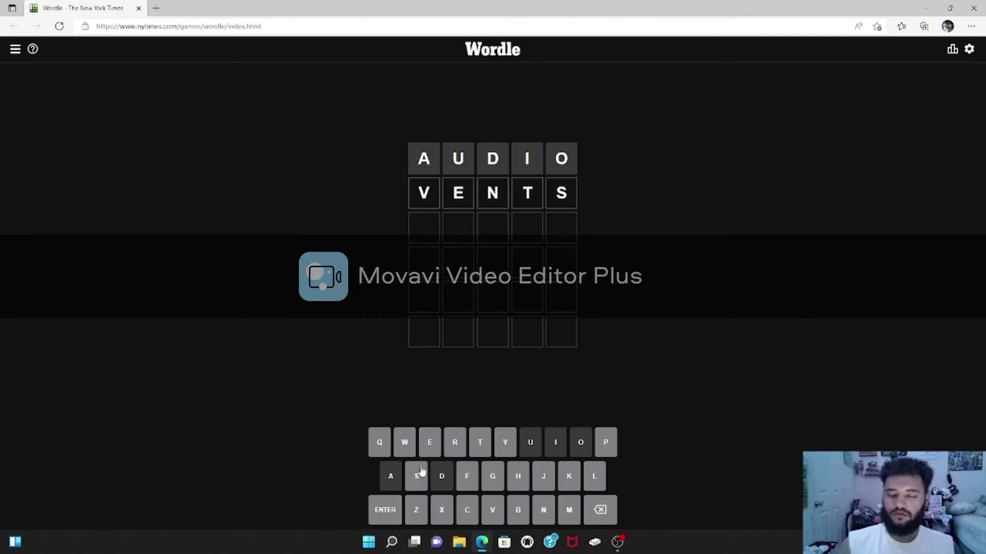
key(Return)
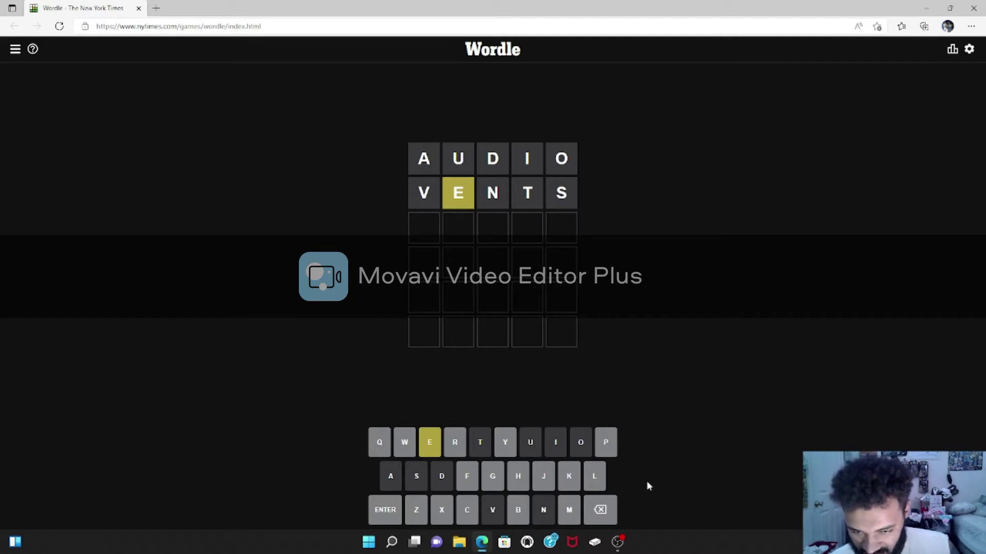
text(cheap)
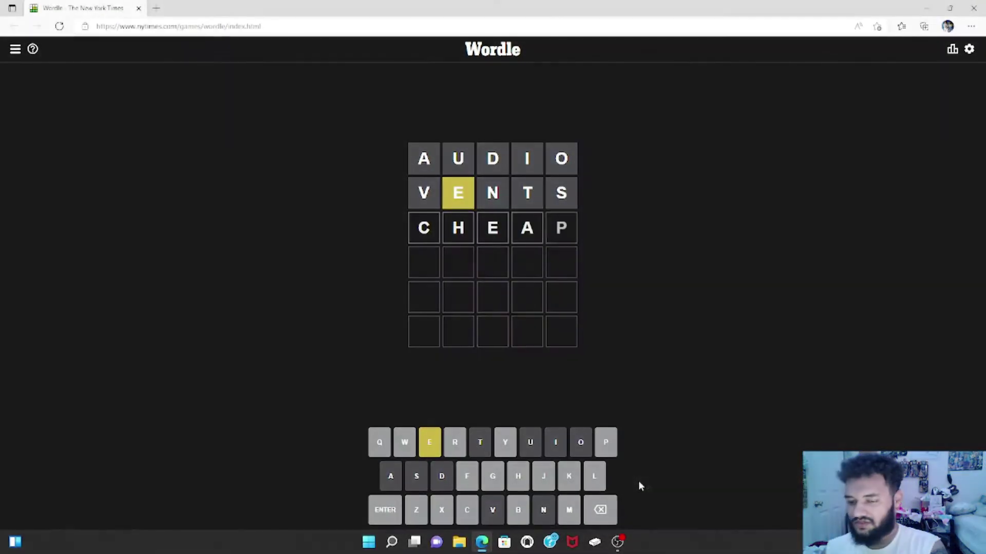
Submit CHEAP as the third guess (C, H, E green) and trim row four to CHE.
key(Return)
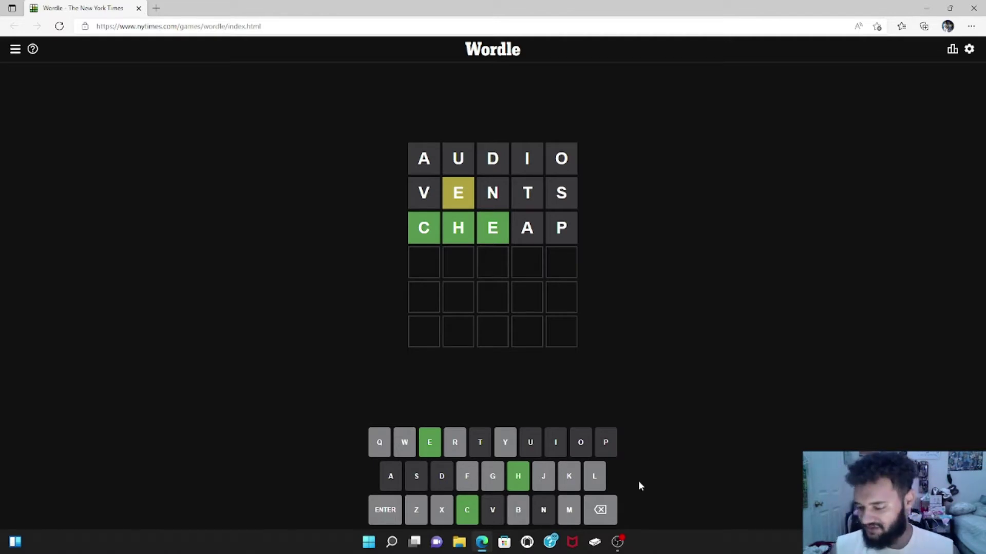
text(chea)
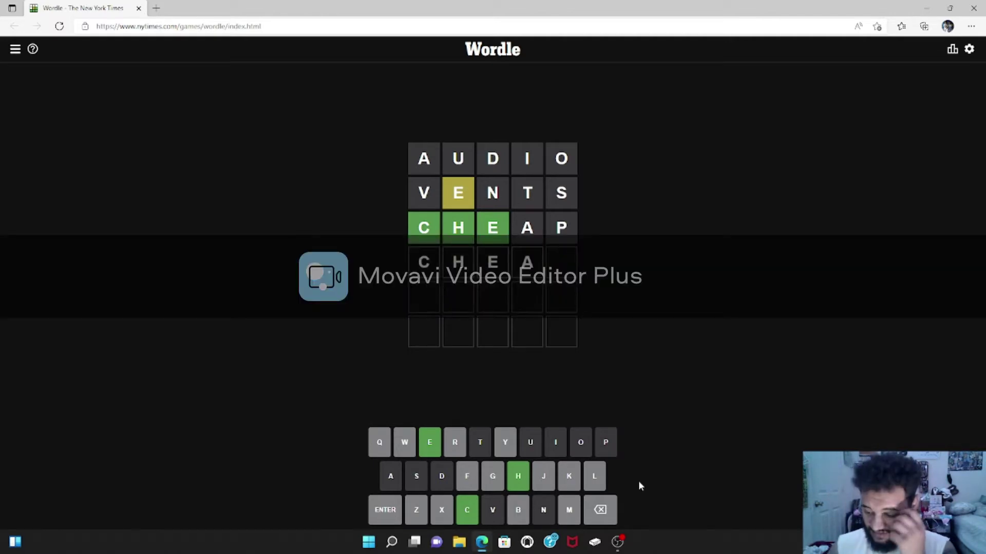
key(BackSpace)
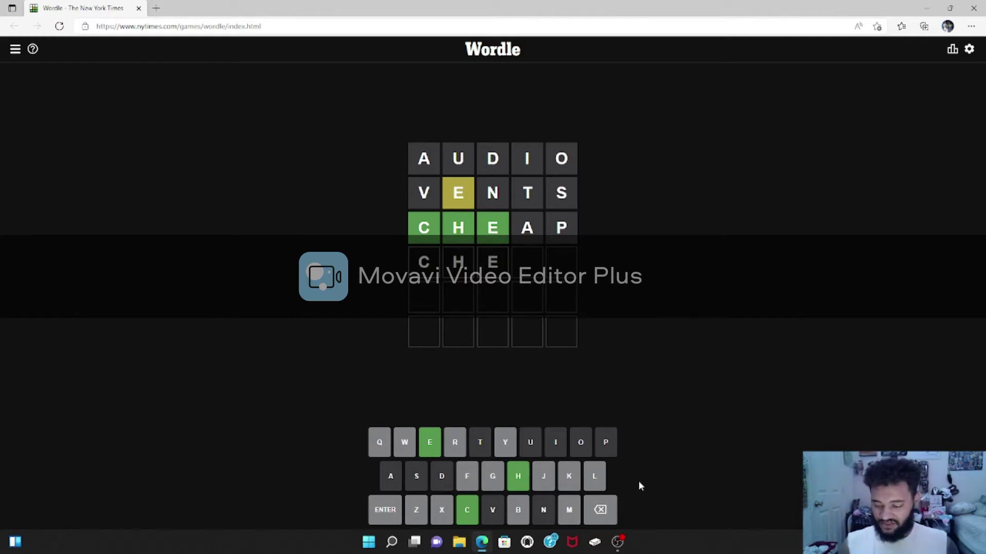
text(er)
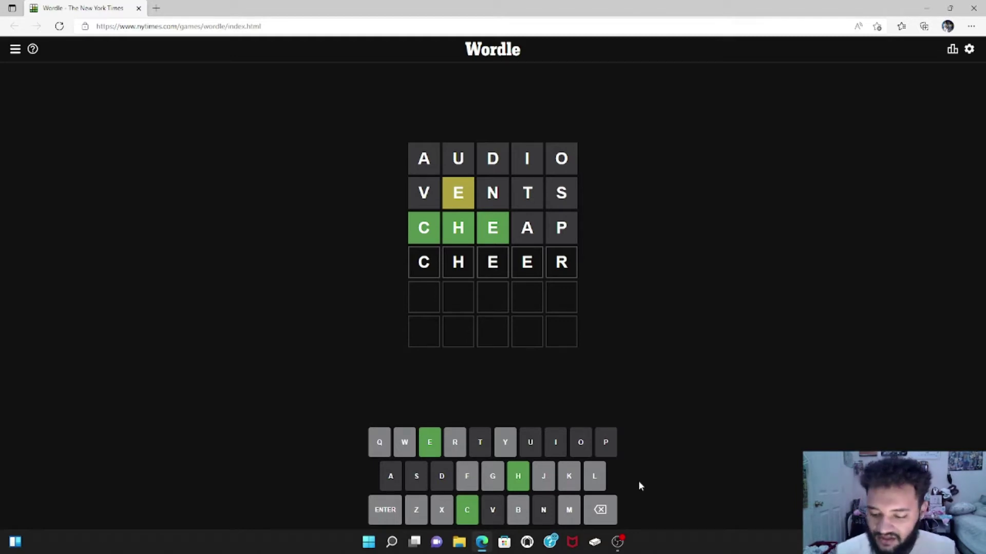
Submit CHEER for four greens, then CHEEK as the fifth guess.
key(Return)
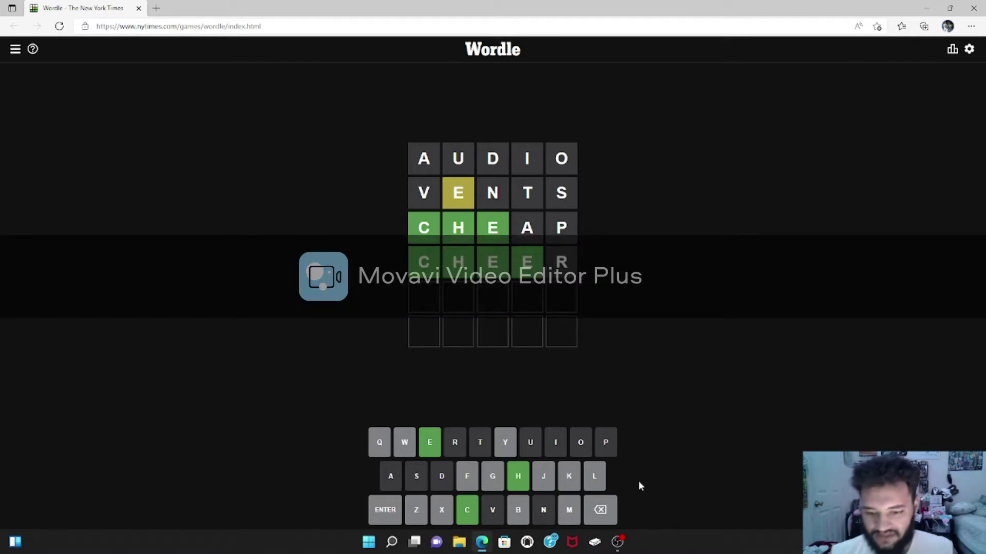
text(c)
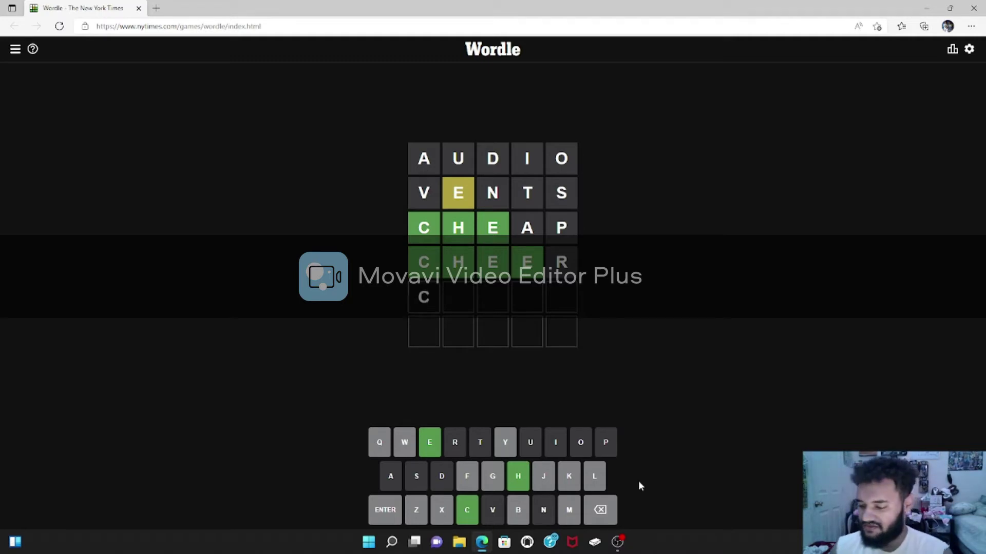
text(heek)
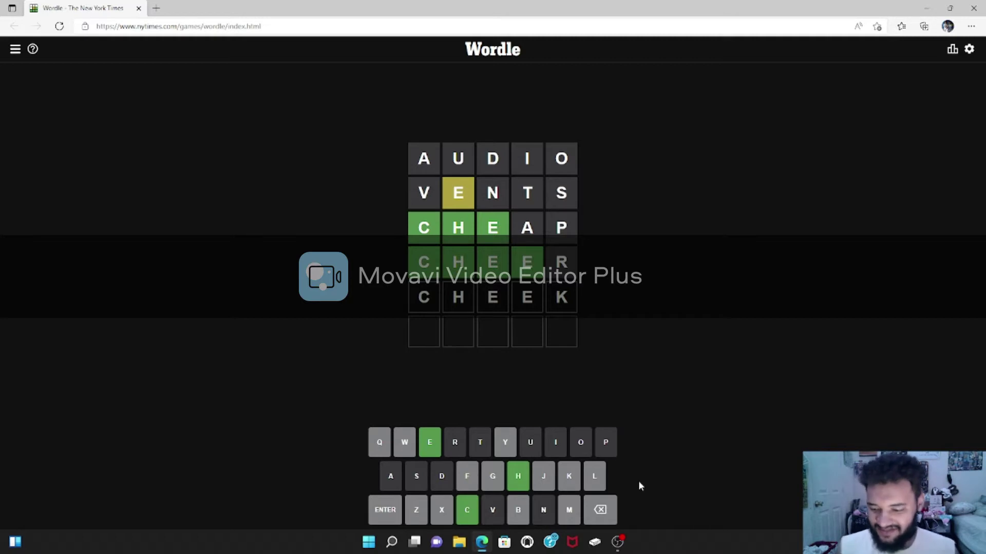
key(Return)
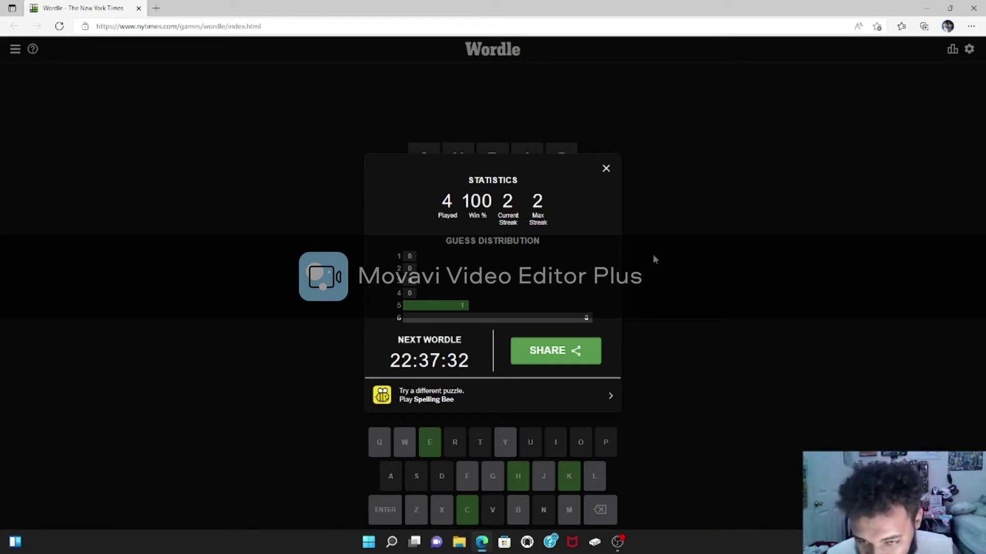
Close the Statistics dialog to reveal the solved CHEEK board.
click(606, 170)
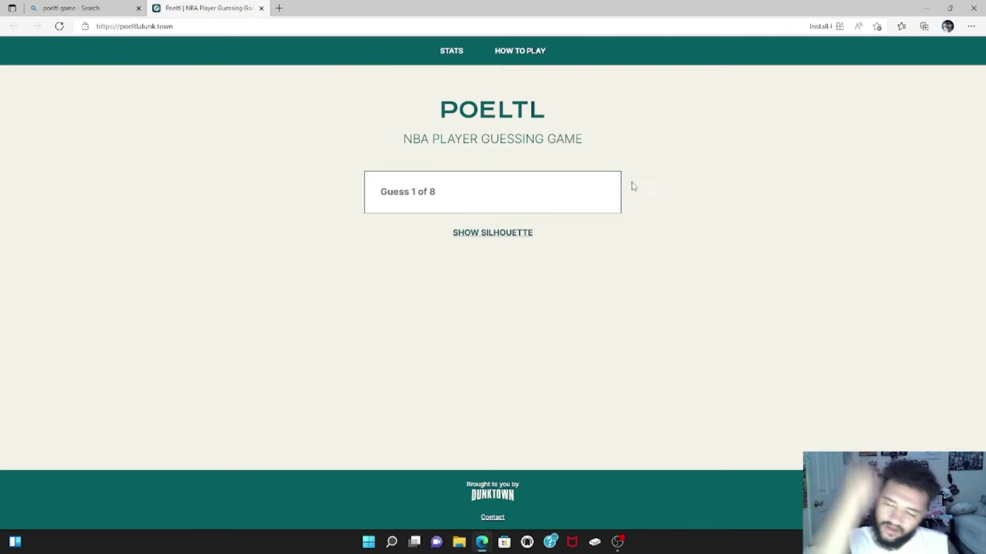
Enter Chris Paul as the first Poeltl guess from the 'ch' suggestions.
click(585, 180)
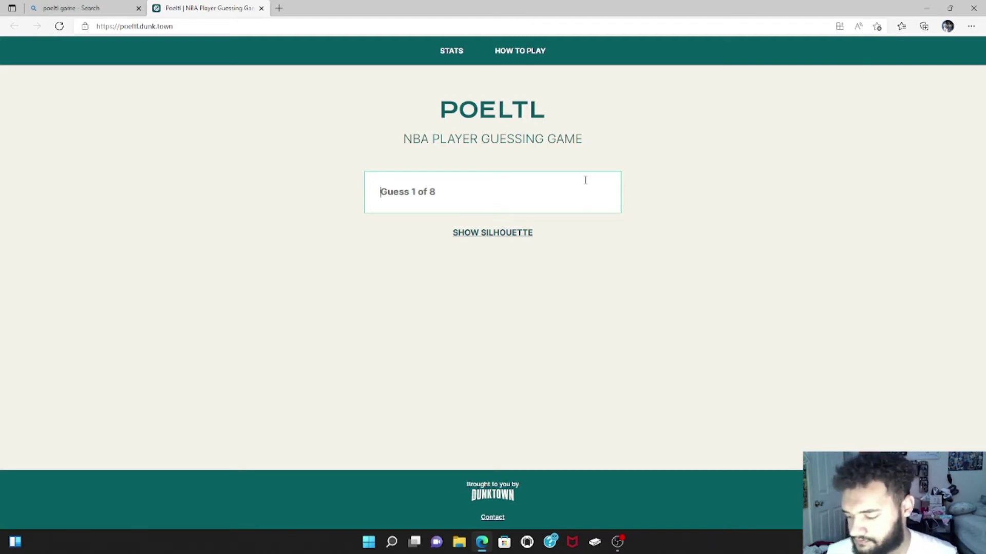
text(c)
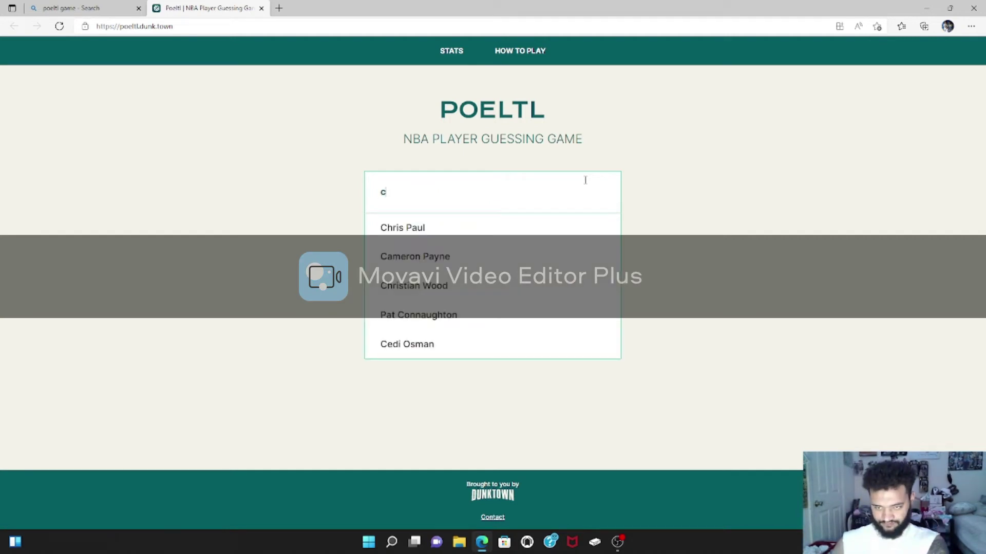
text(h)
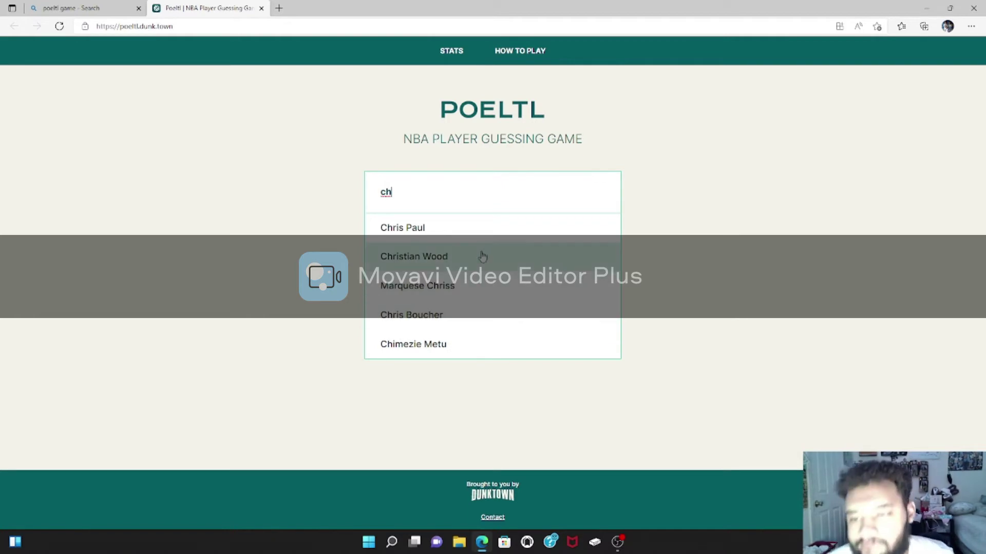
click(486, 227)
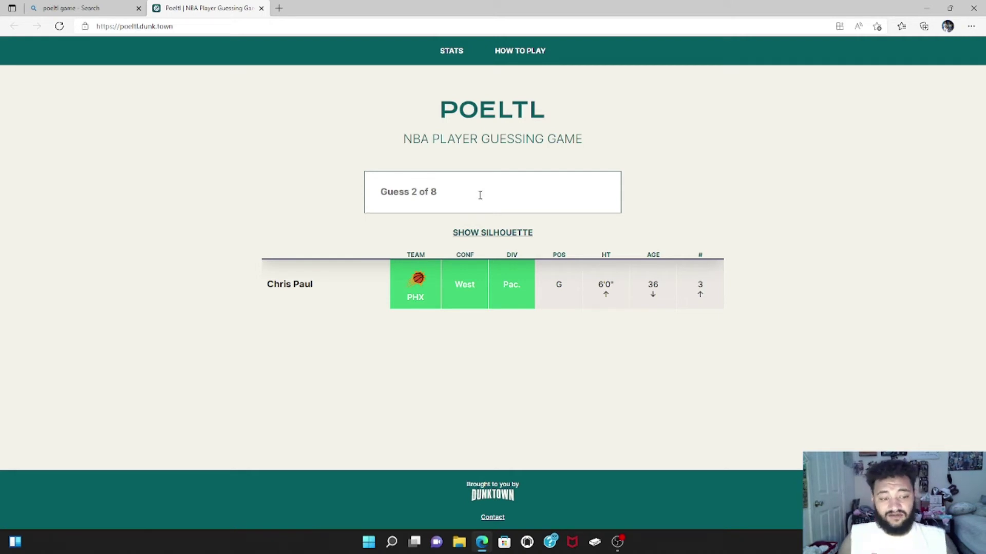
click(479, 195)
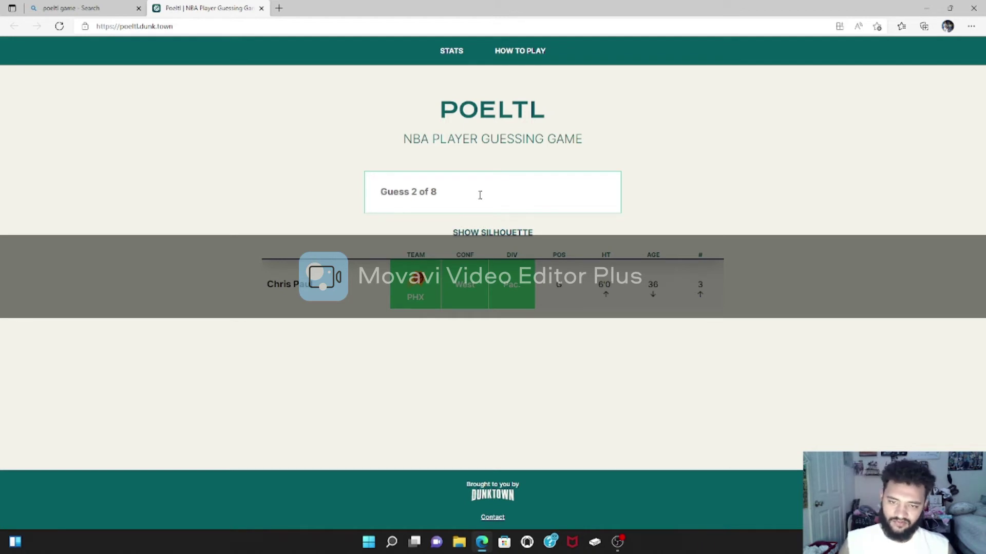
text(d)
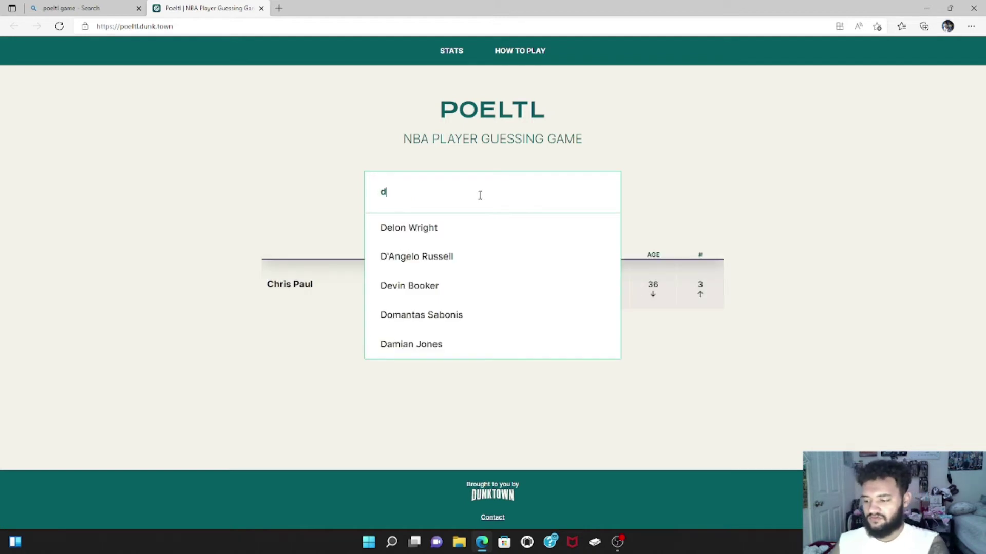
text(e)
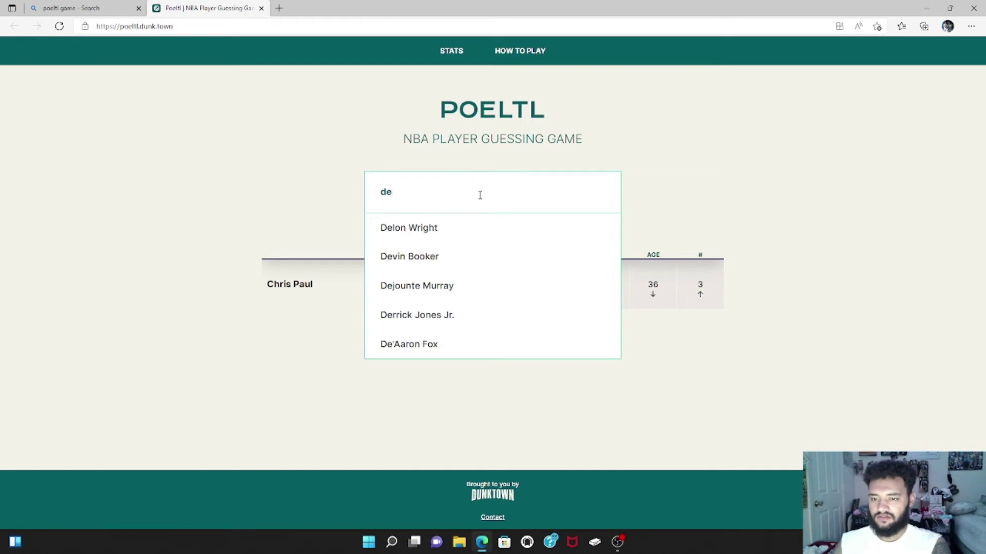
Correct the typed name and submit Deandre Ayton as the second guess.
key(BackSpace)
key(BackSpace)
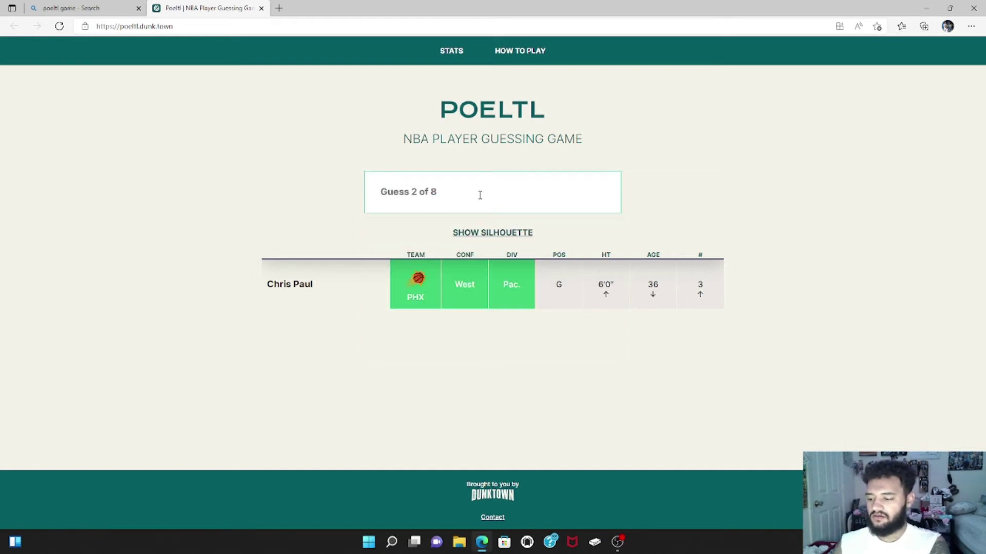
text(ant)
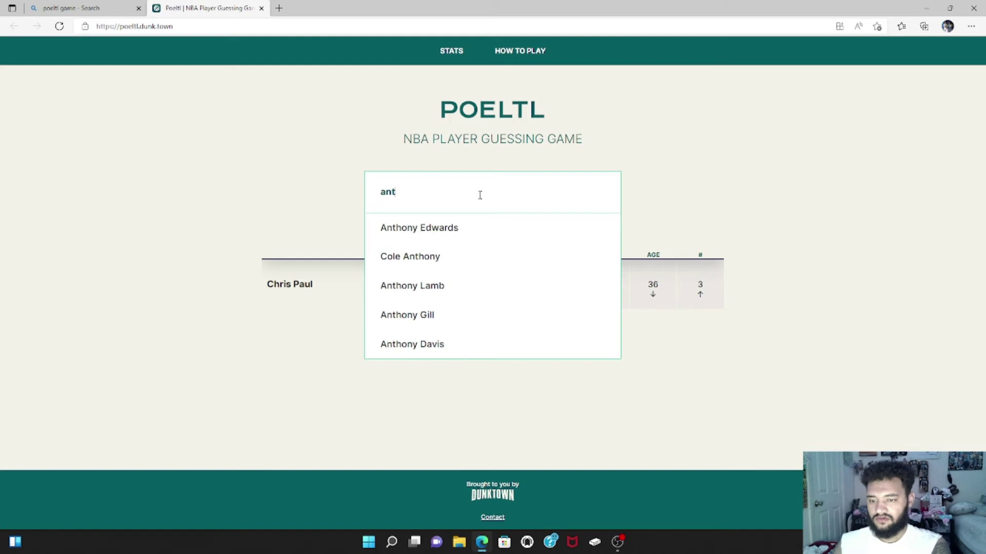
text(o)
key(BackSpace)
key(BackSpace)
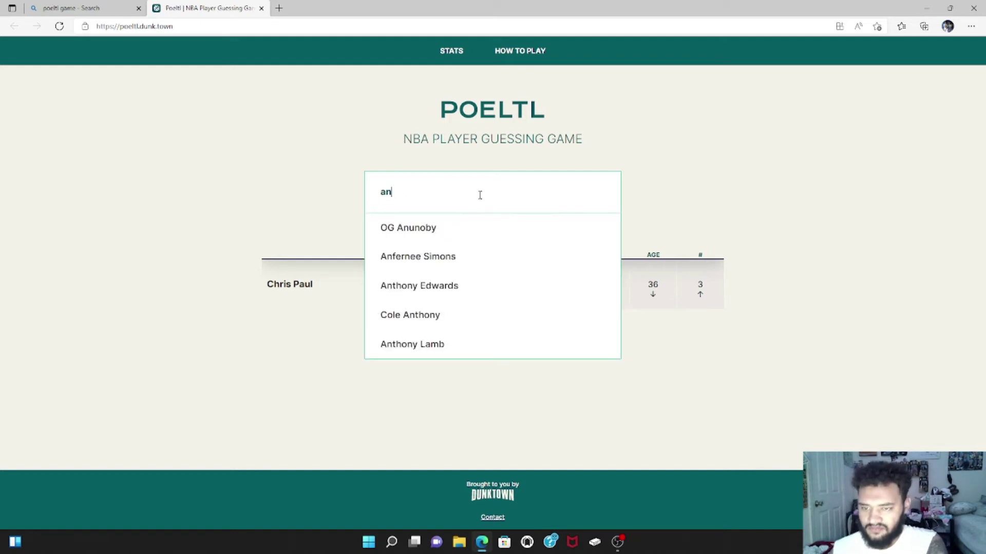
text(to)
key(BackSpace)
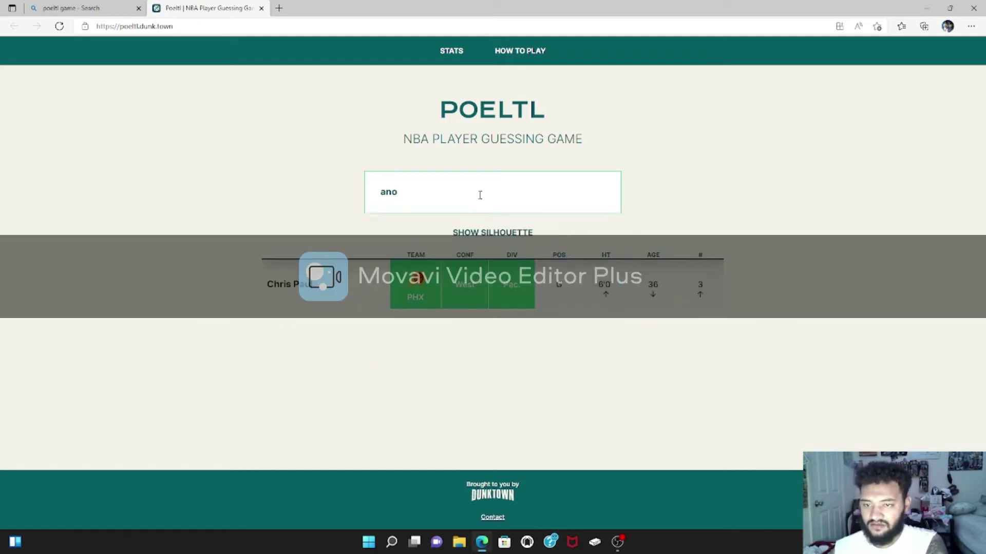
key(BackSpace)
key(BackSpace)
key(BackSpace)
text(dea)
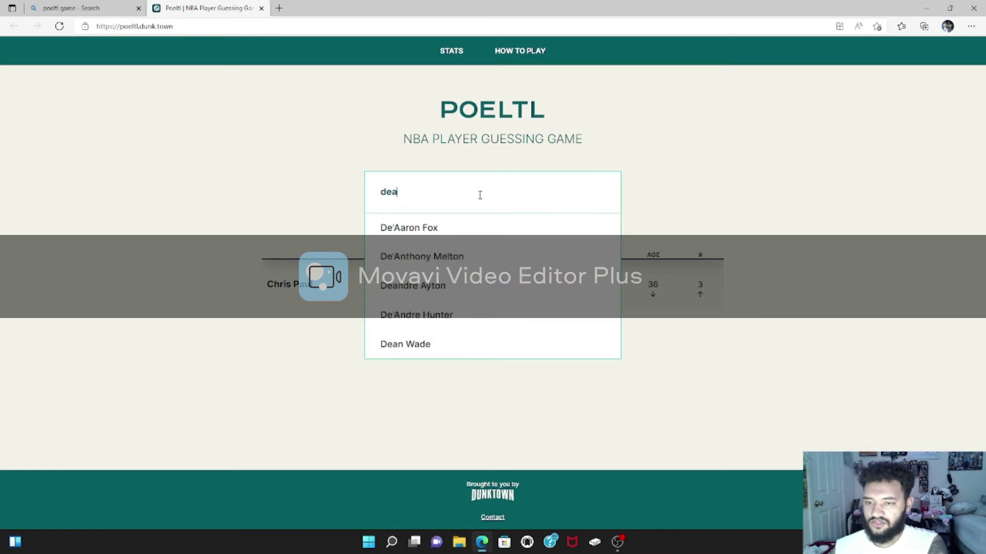
text(n)
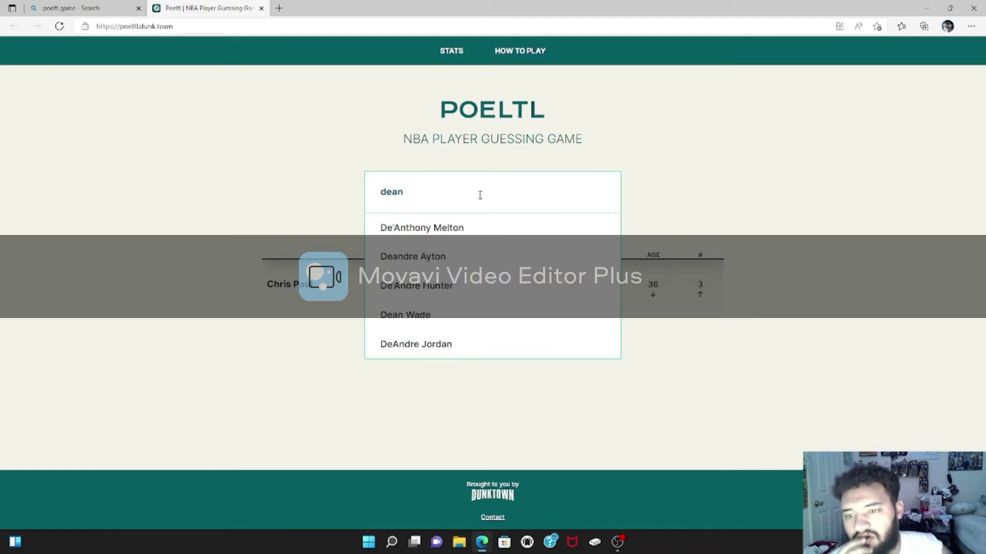
click(417, 259)
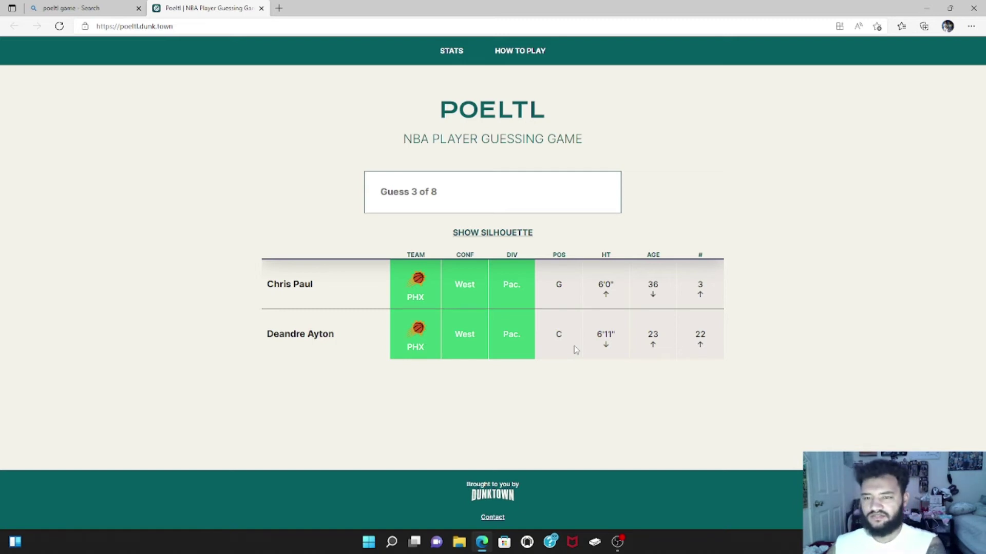
click(572, 203)
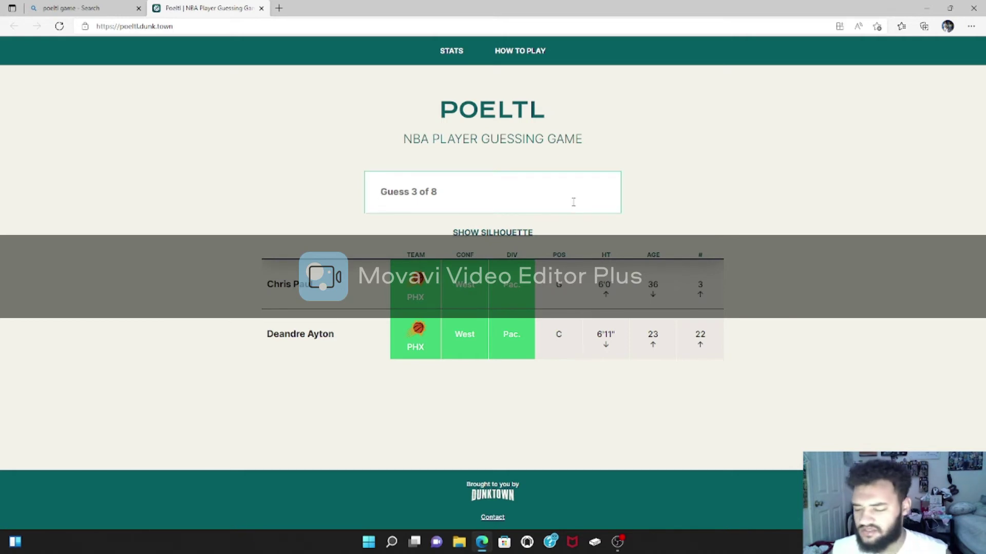
text(jae)
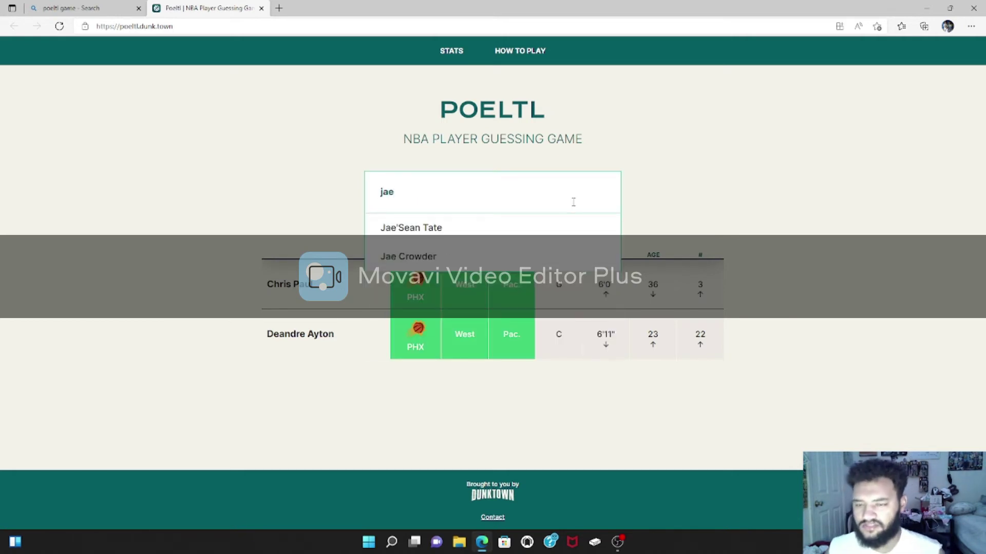
Guess Jae Crowder to solve it in three, then close, reopen and close the summary.
click(518, 256)
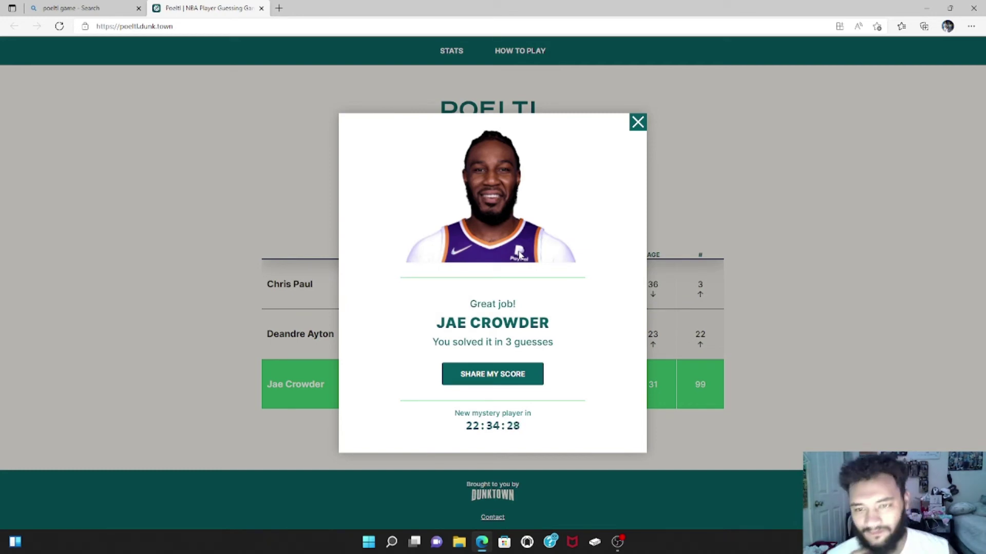
click(638, 121)
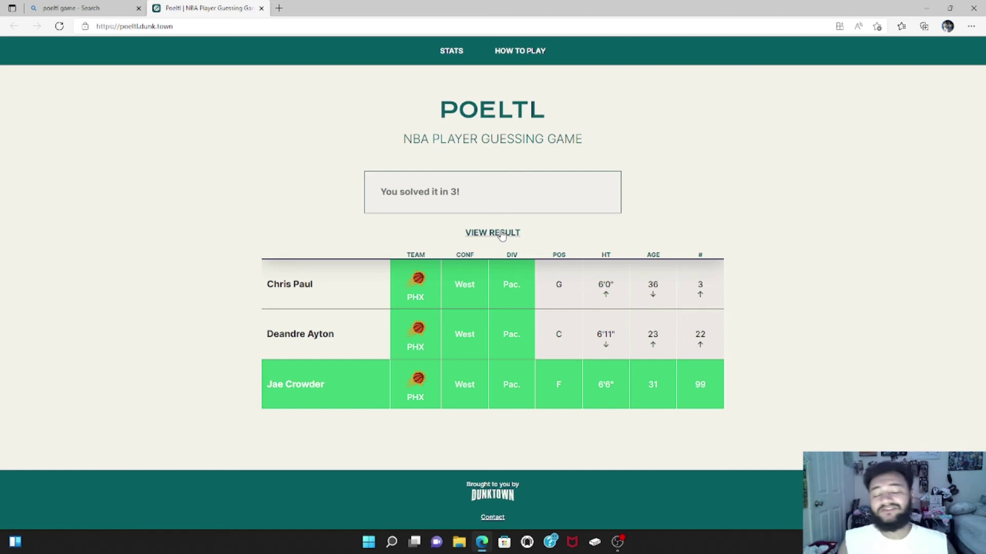
click(494, 235)
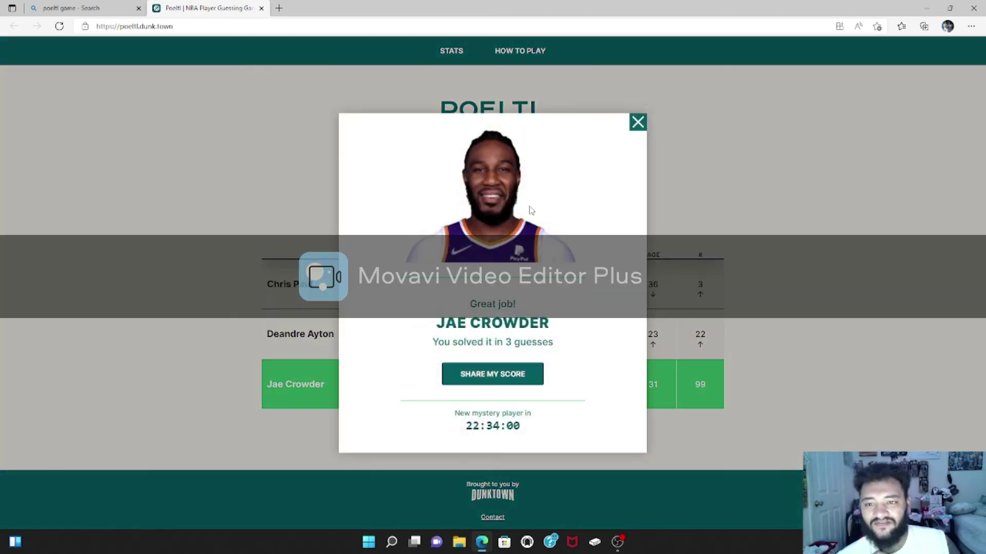
click(638, 123)
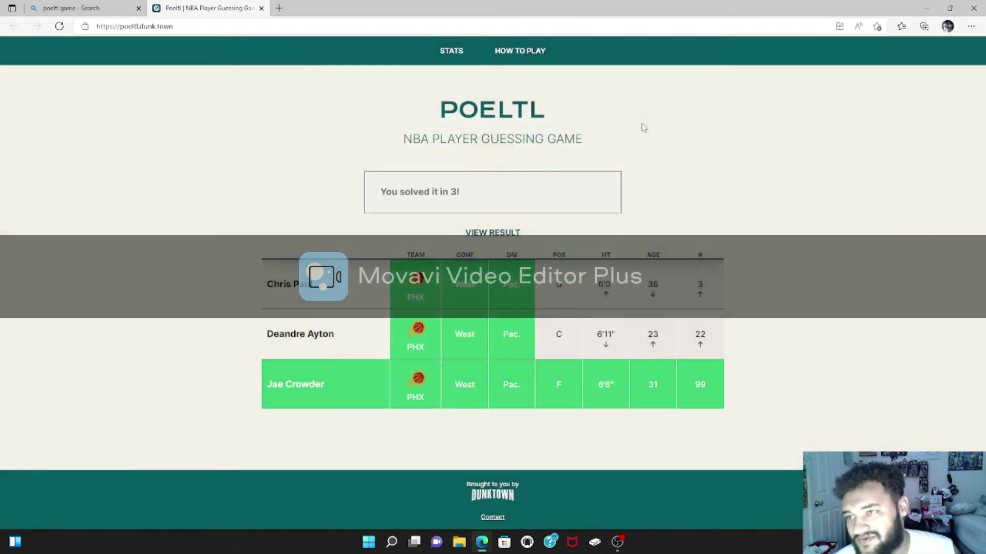